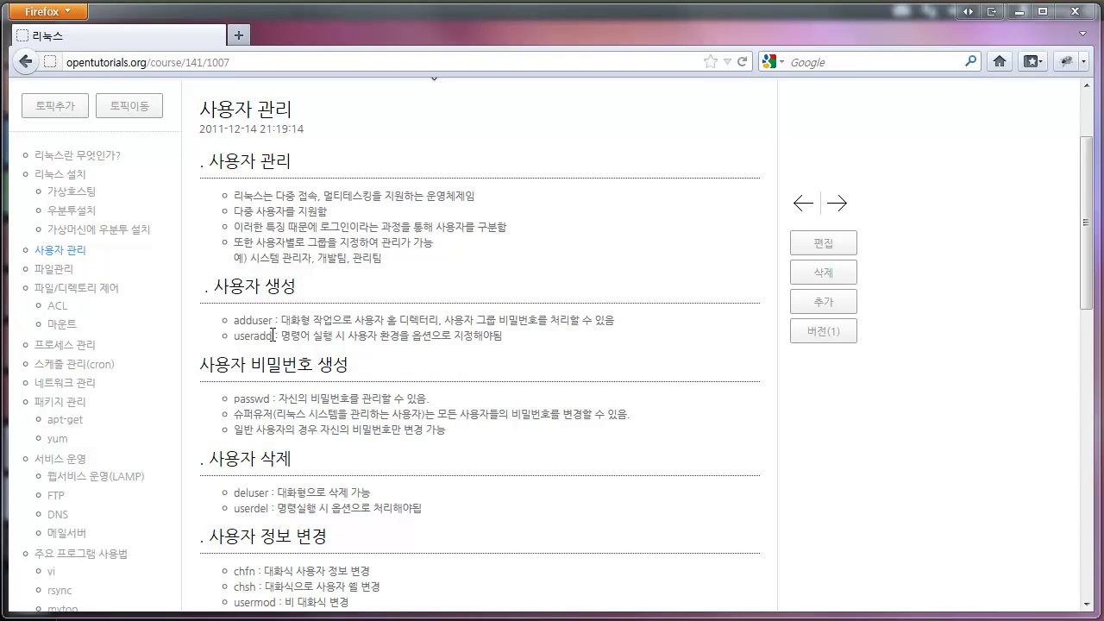
- Snap the Firefox lesson to the right half and scroll to the user and group sections
mouse_move(4, 313)
drag(108, 304, 555, 242)
scroll(832, 345, down, 10)
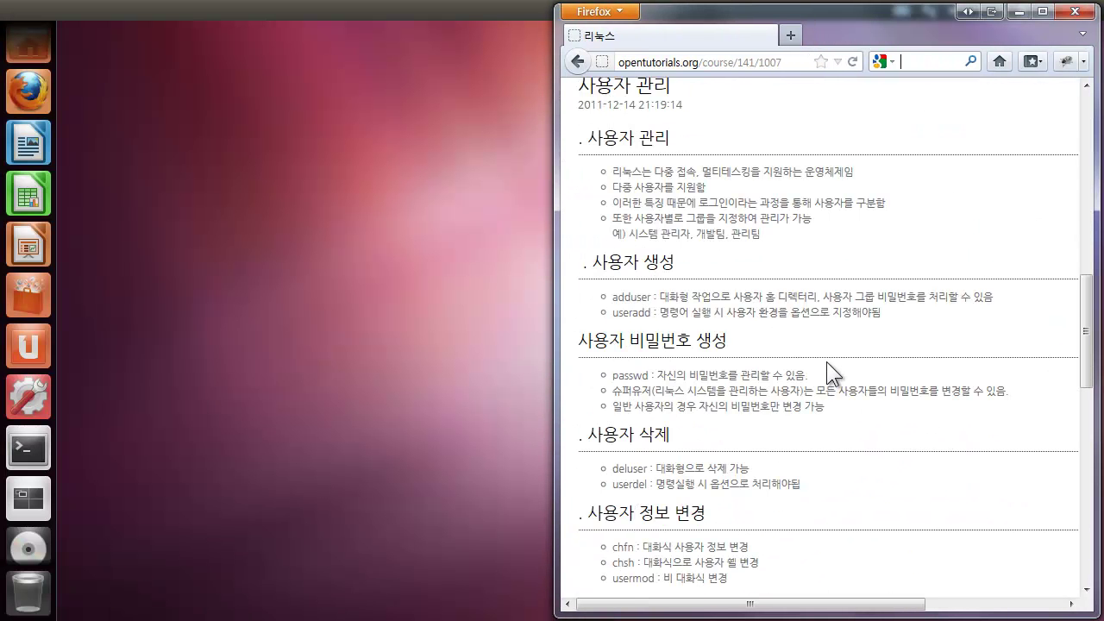
scroll(828, 363, up, 3)
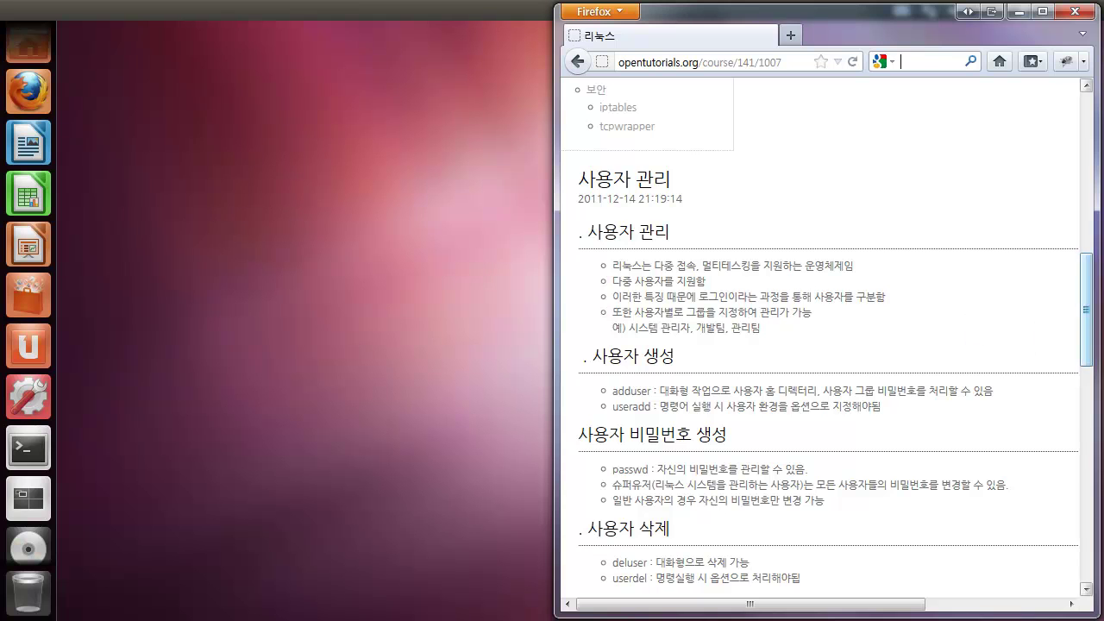
drag(1085, 302, 1080, 377)
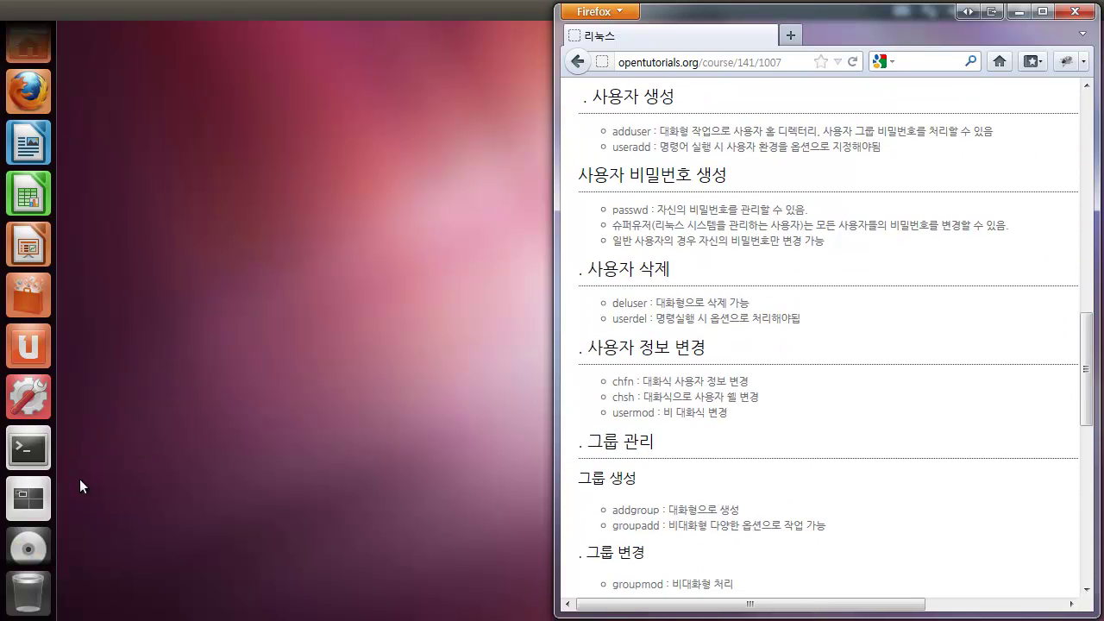
- Briefly show the desktop, bring the lesson page back, and launch Terminal from the launcher
key(ctrl+super+d)
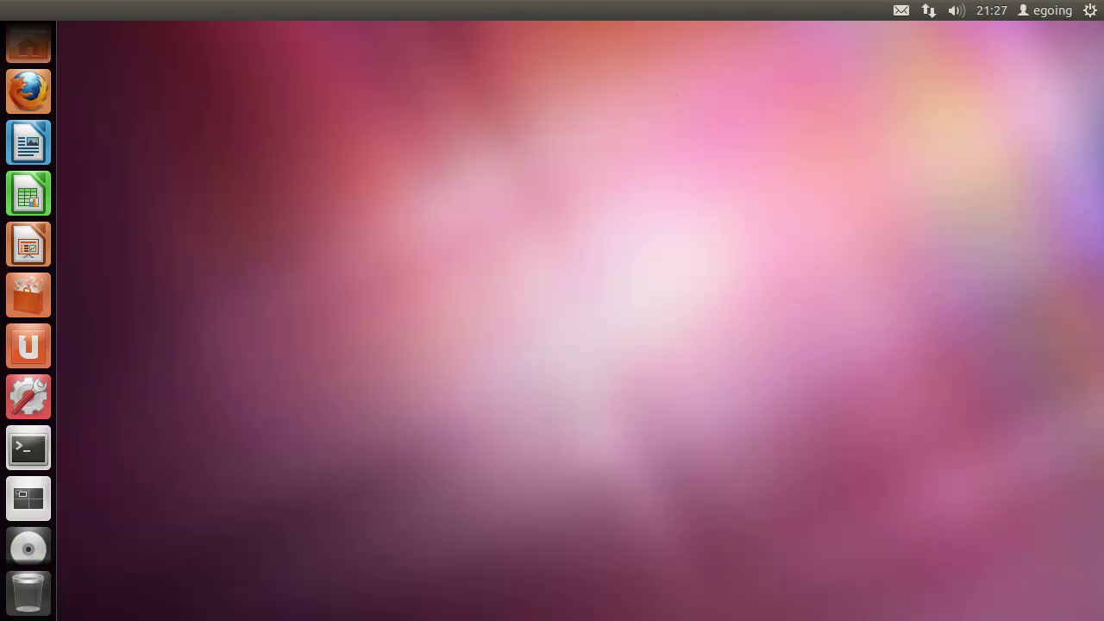
key(ctrl+super+d)
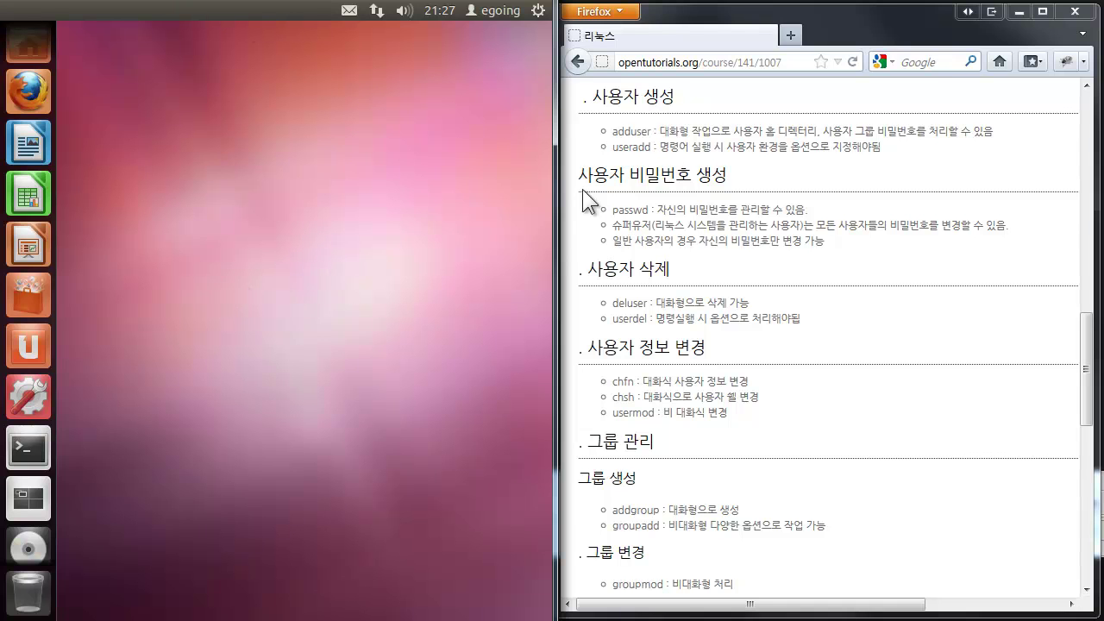
click(46, 452)
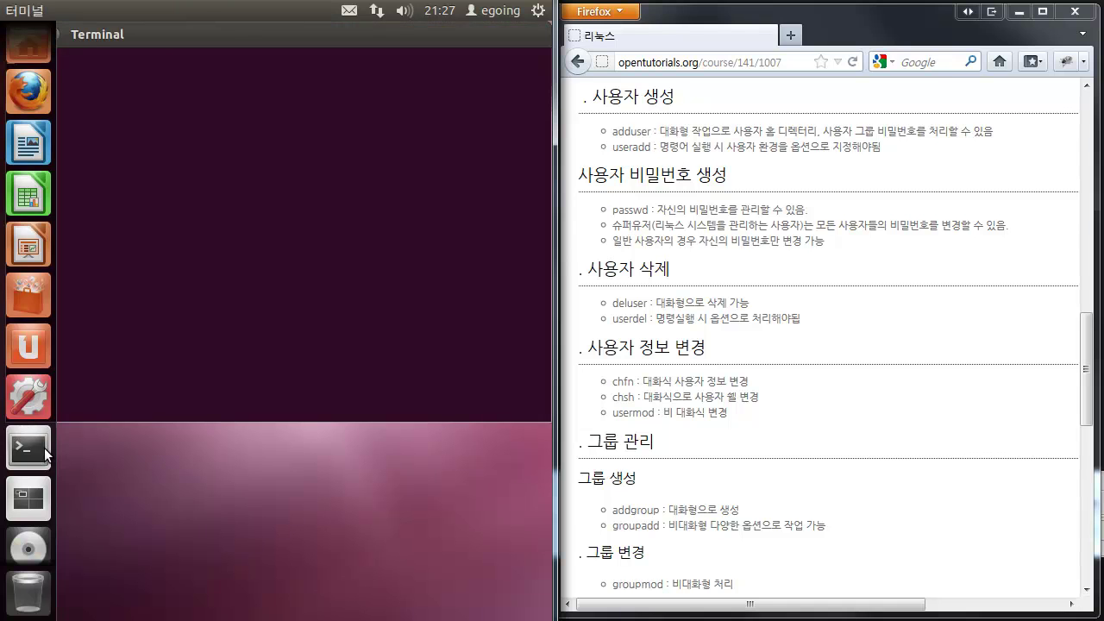
- Snap the terminal to the left half, run adduser to get the root-only error, then type sudo adduser
key(ctrl+super+Left)
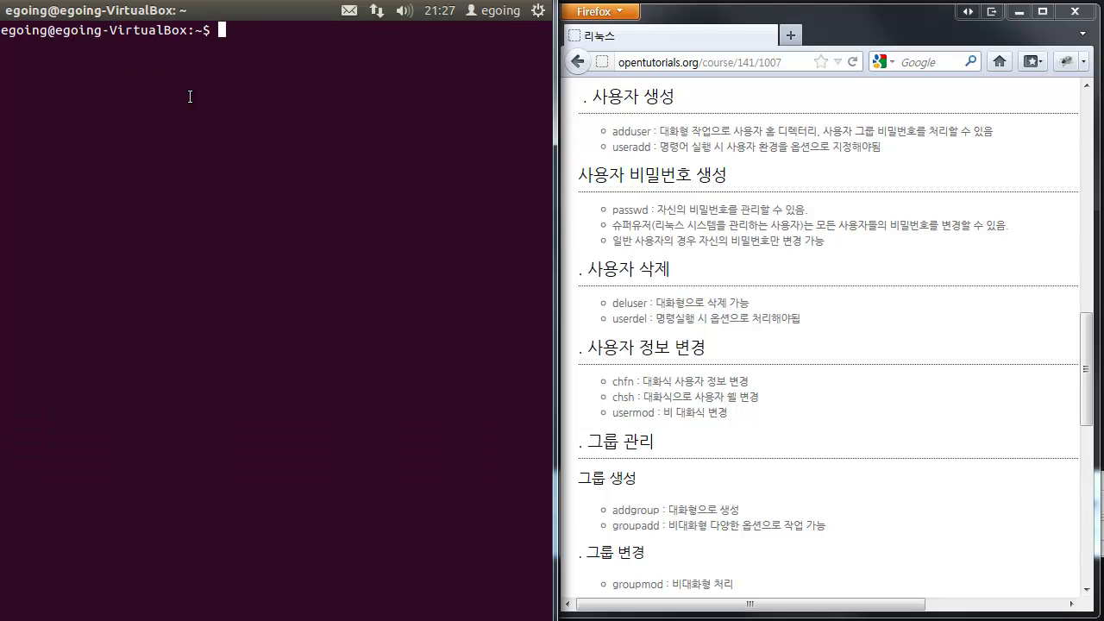
text(adduser)
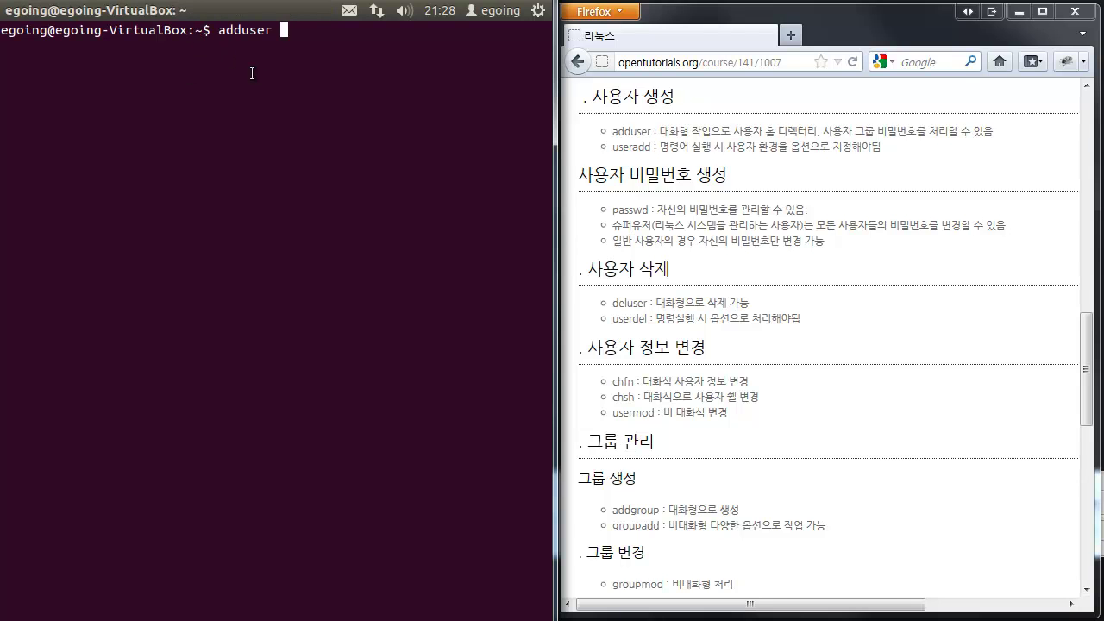
key(Return)
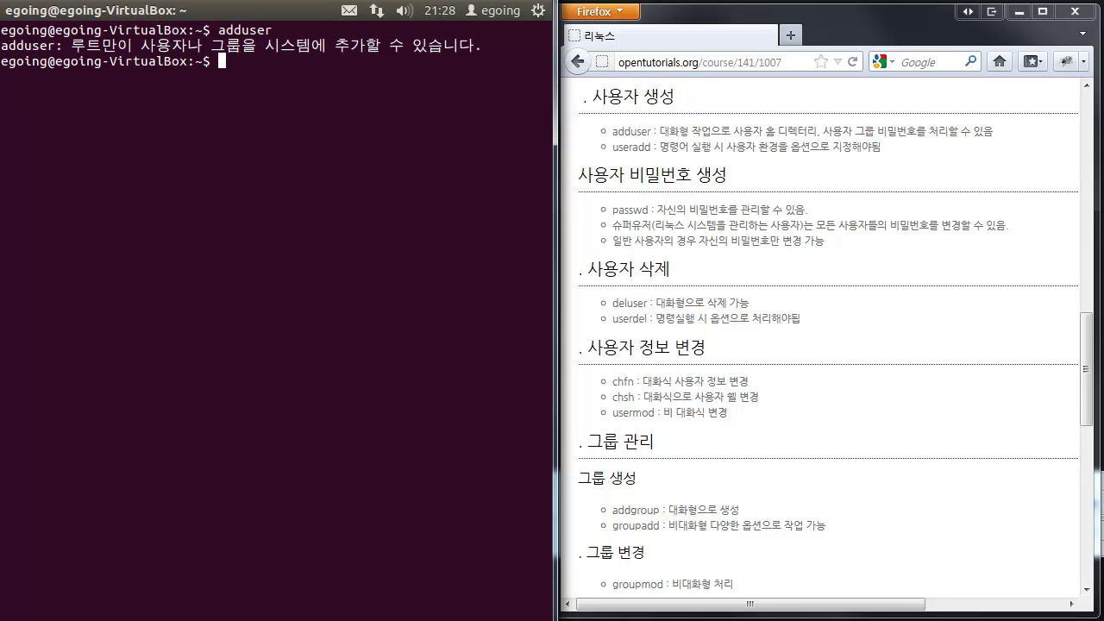
text(sudo adduser)
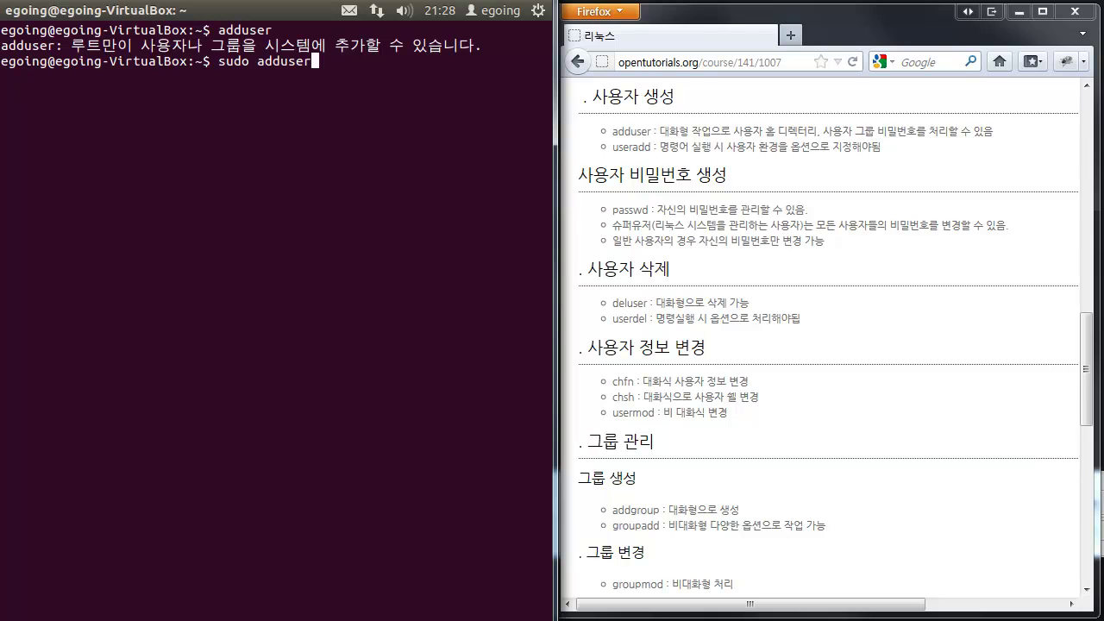
- Run sudo adduser with no name, enter the sudo password, and recall the command
key(Return)
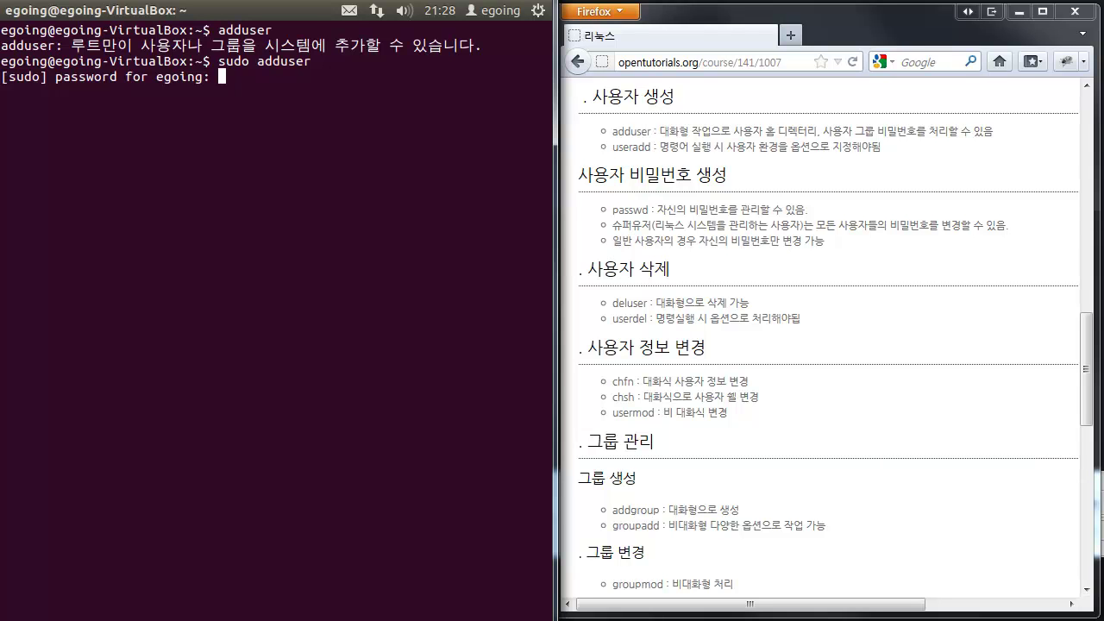
key(Return)
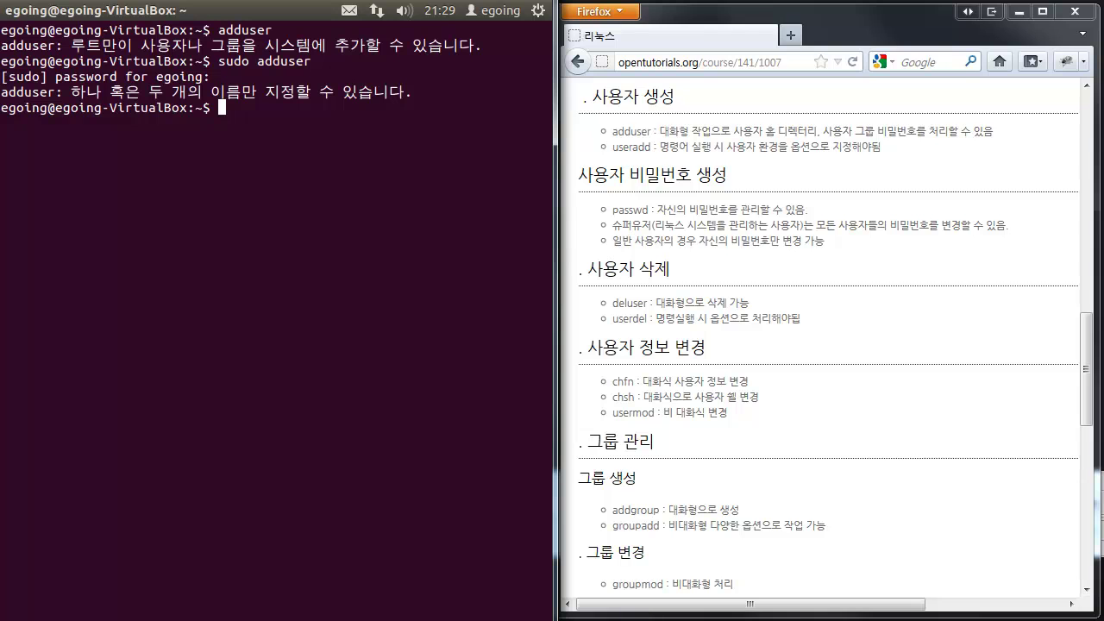
key(Up)
- Create user 'rey' with sudo adduser and enter its new UNIX password twice
text(rey)
key(Return)
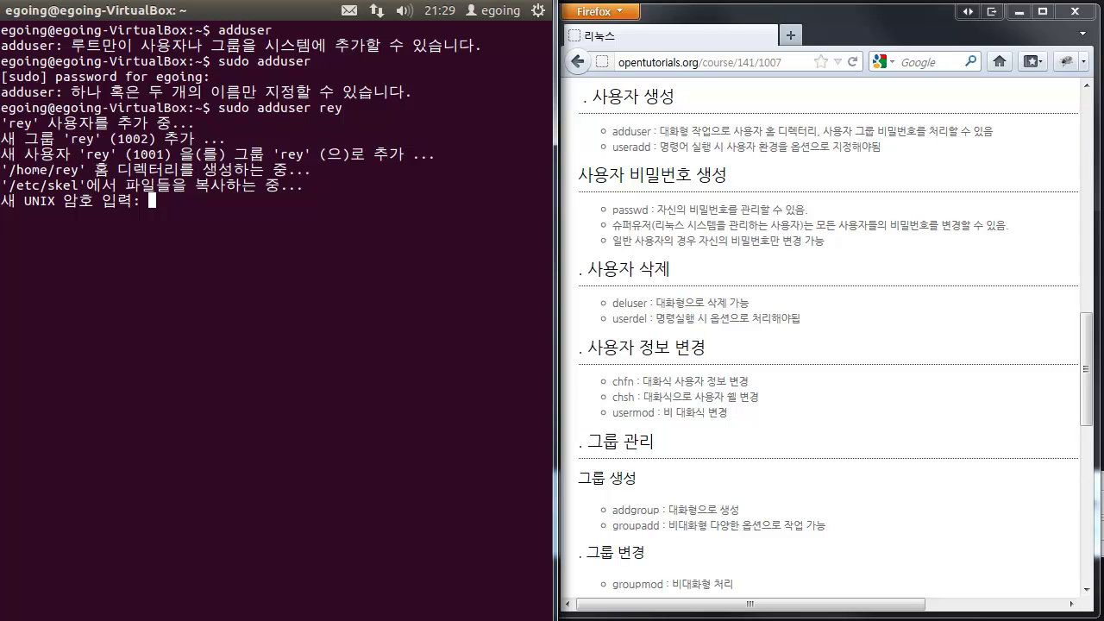
key(Return)
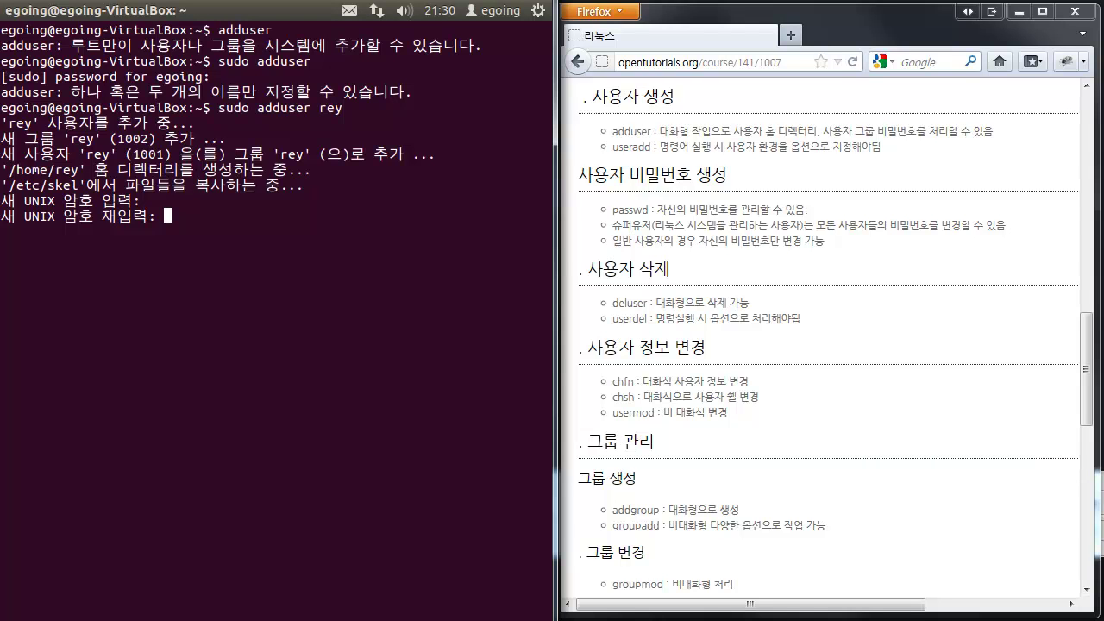
key(Return)
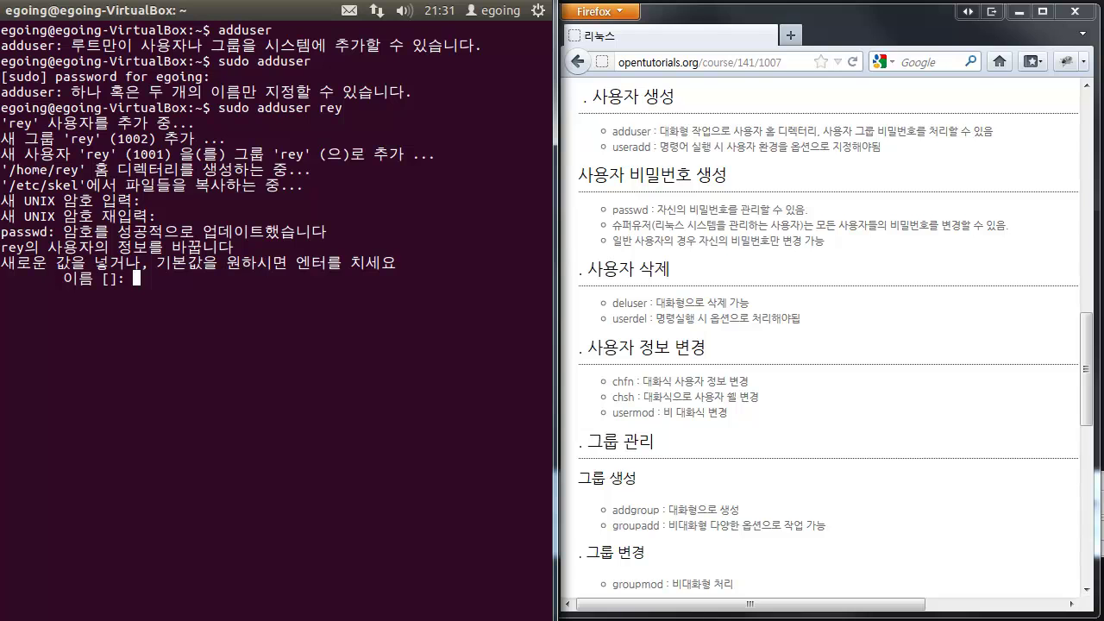
- Enter the new user's full name and leave room number, phone, and other fields blank
key(Return)
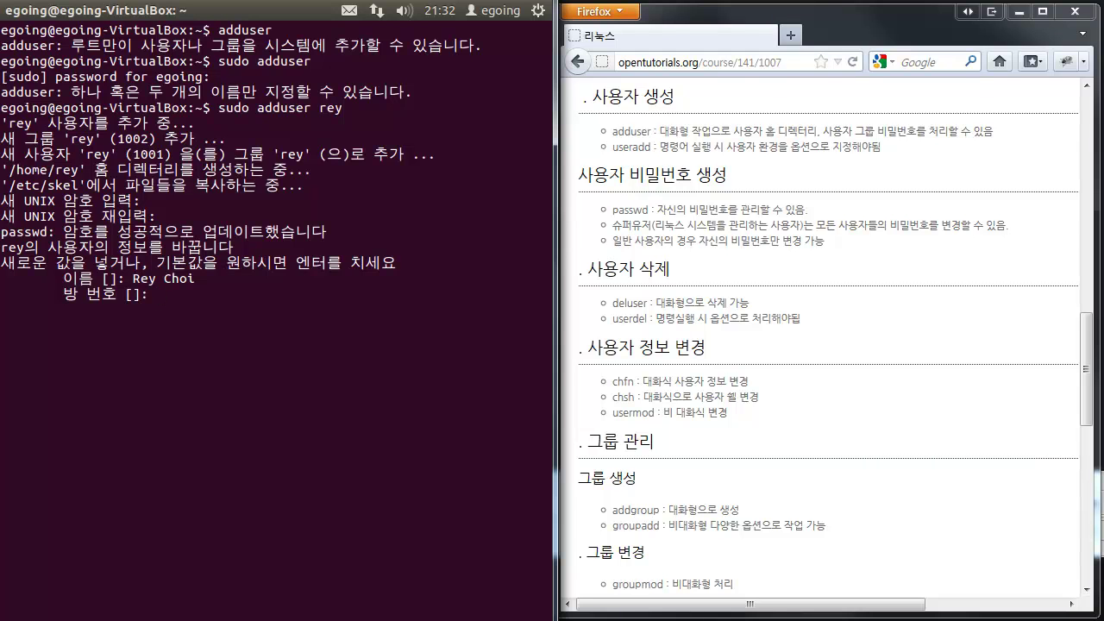
key(Return)
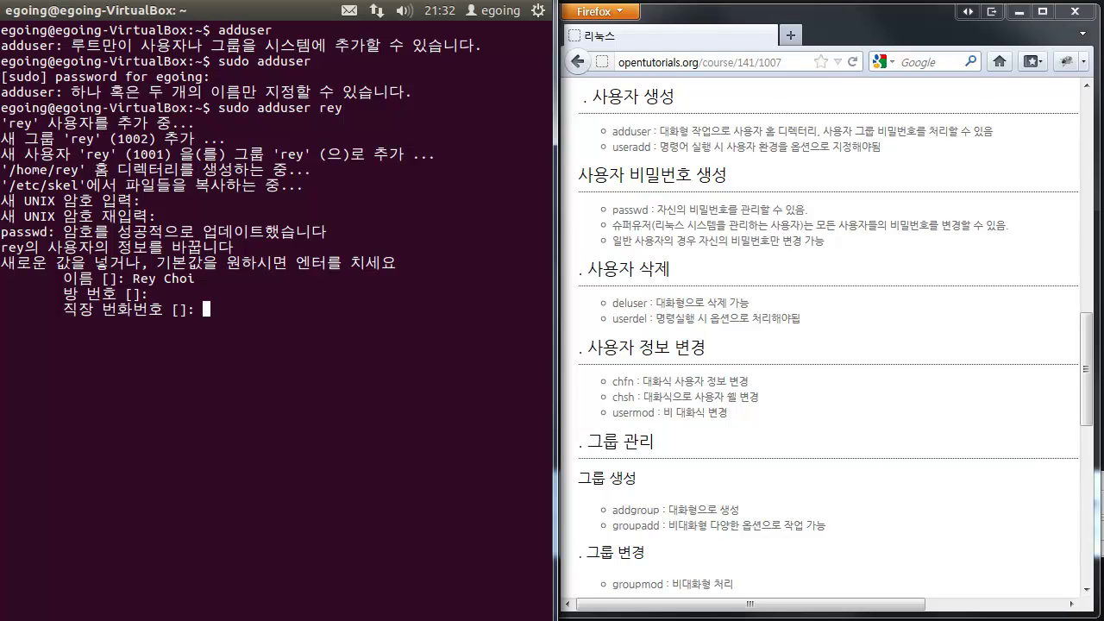
key(Return)
key(Return)
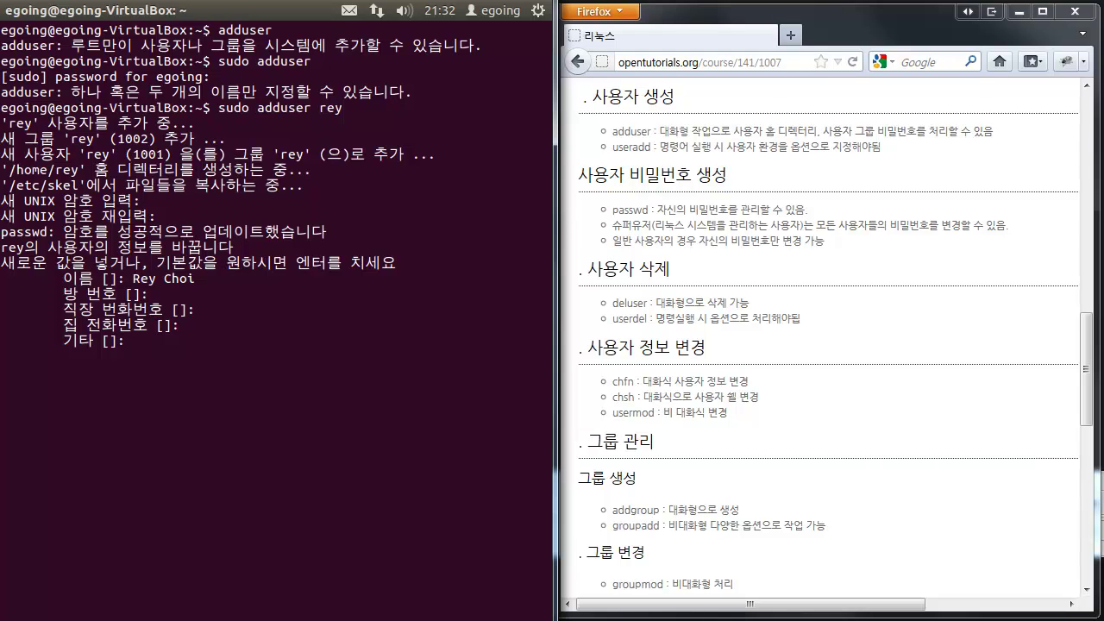
key(Return)
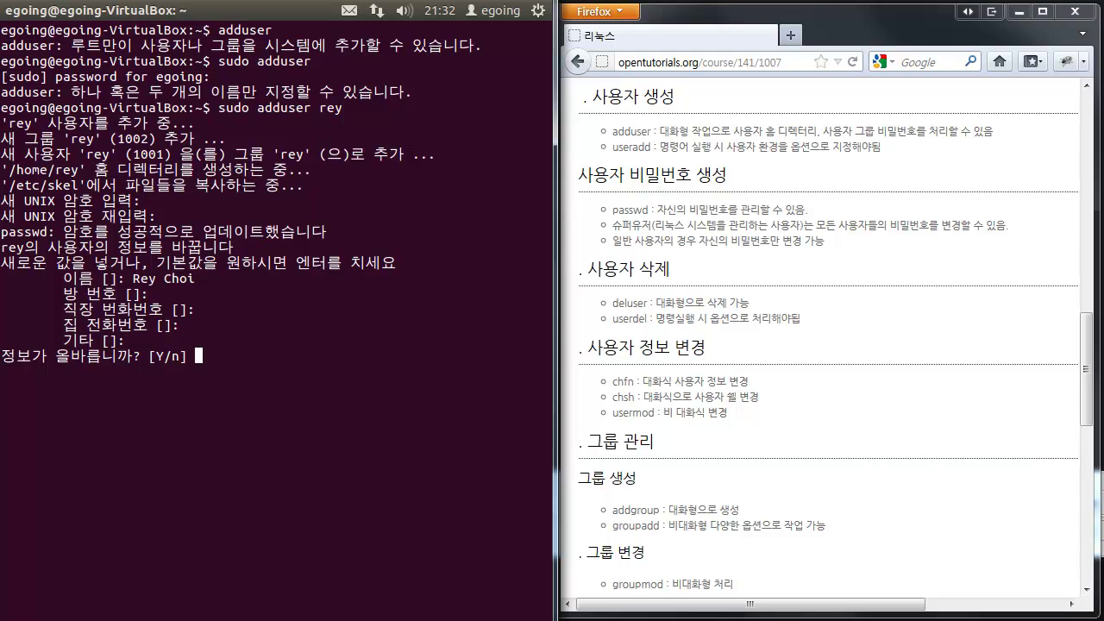
- Answer y to confirm rey's details so adduser finishes
text(y)
key(Return)
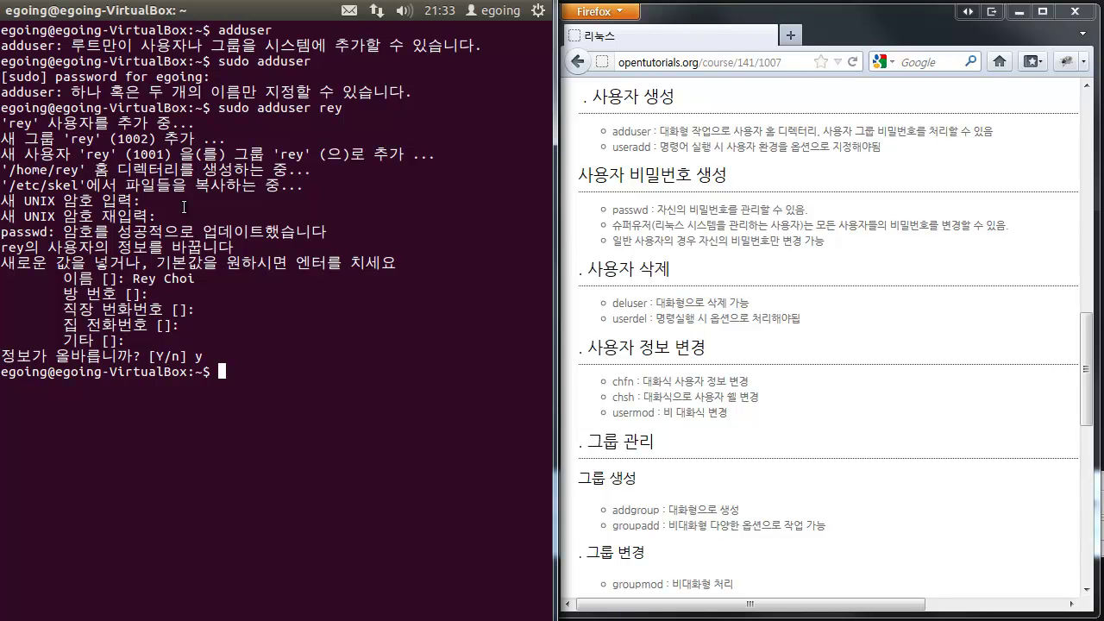
- Run sudo useradd without arguments and scroll through its usage options list
text(sudo useradd)
key(Return)
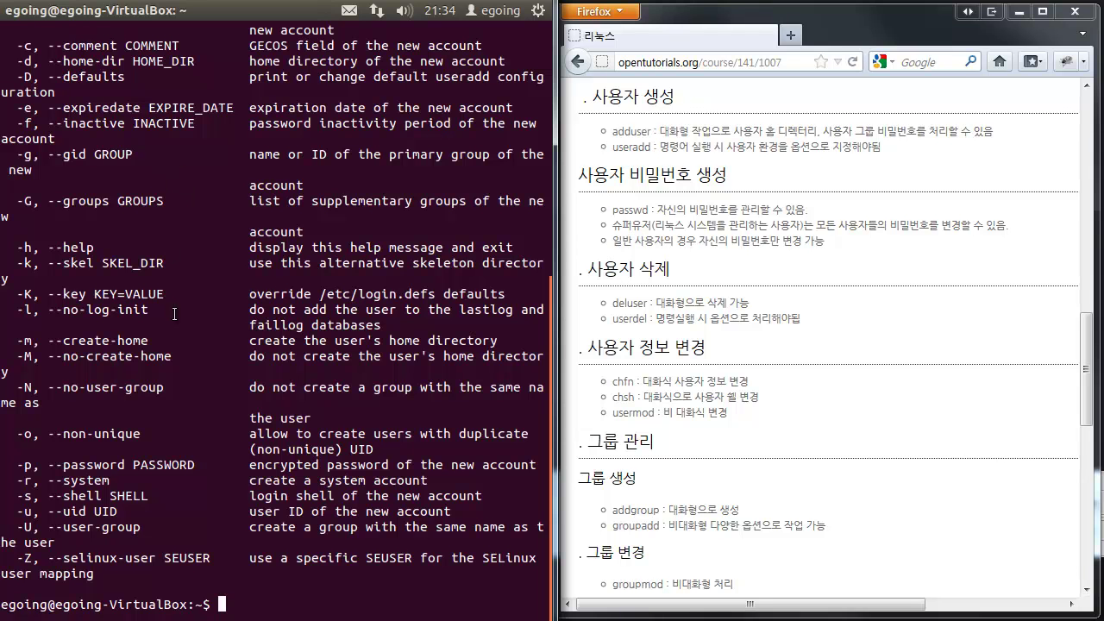
scroll(239, 284, up, 2)
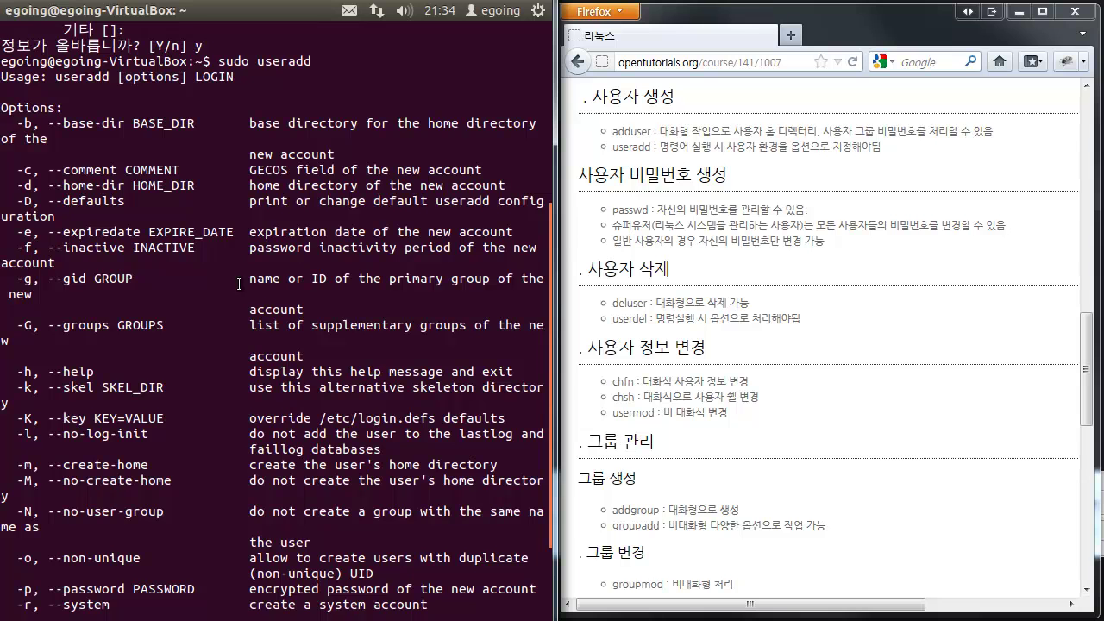
scroll(239, 284, down, 1)
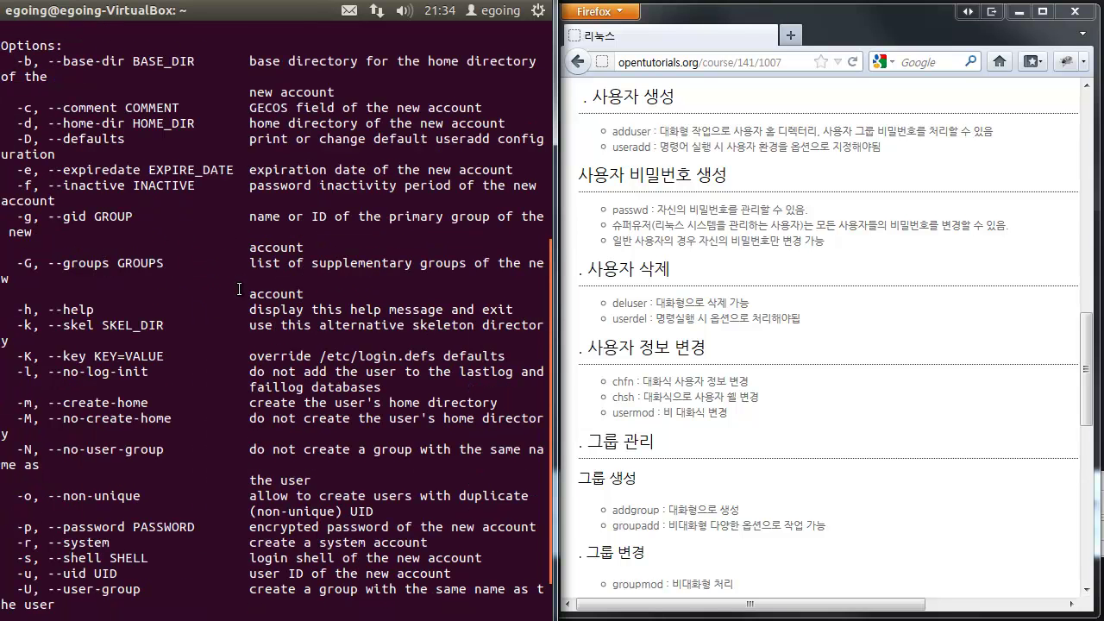
scroll(239, 289, down, 1)
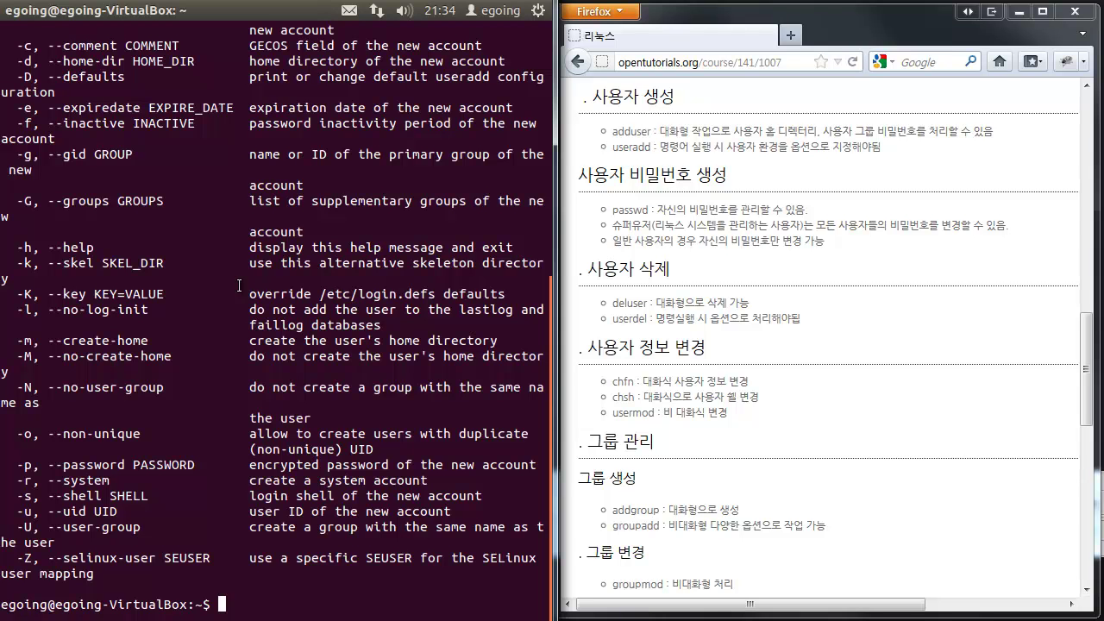
- Start typing sudo useradd -d /home/rey1 -s /bin, fixing the shell path typo
text(sudo useradd)
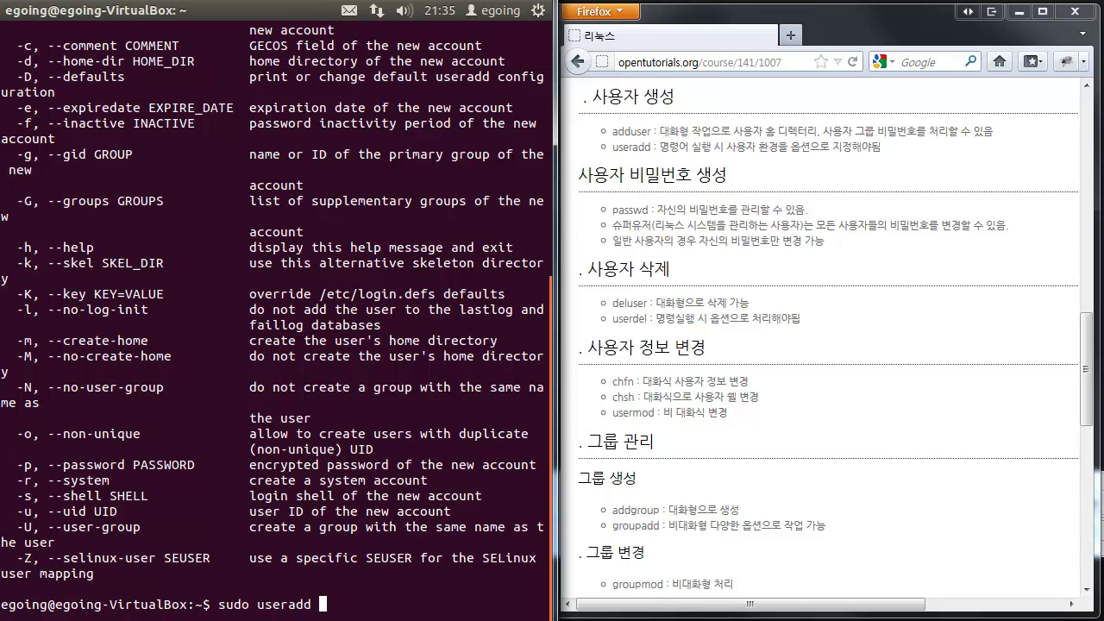
text(-d /home/rey1)
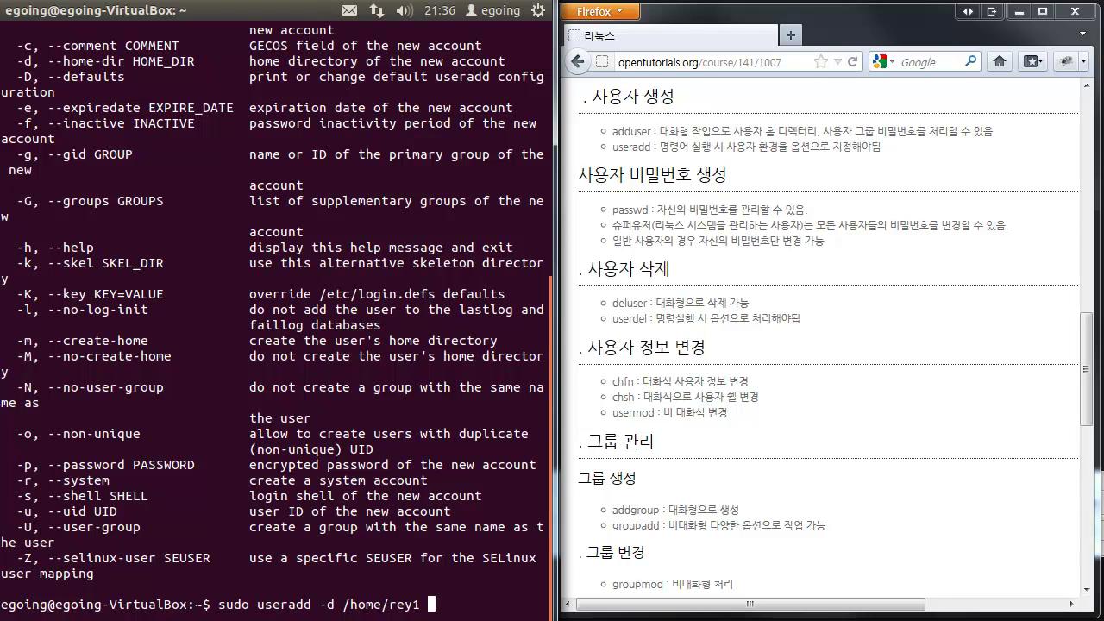
text(-s /bin)
text(as)
key(BackSpace)
key(BackSpace)
- Complete and run sudo useradd -d /home/rey1 -s /bin/bash -m rey1
text(/bash)
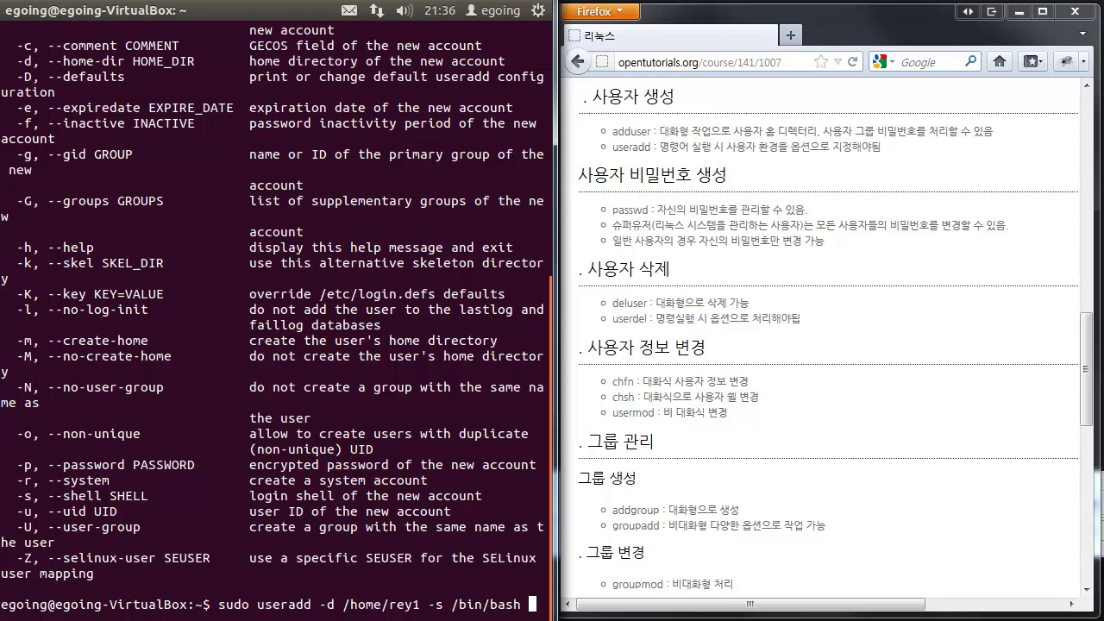
text(-m)
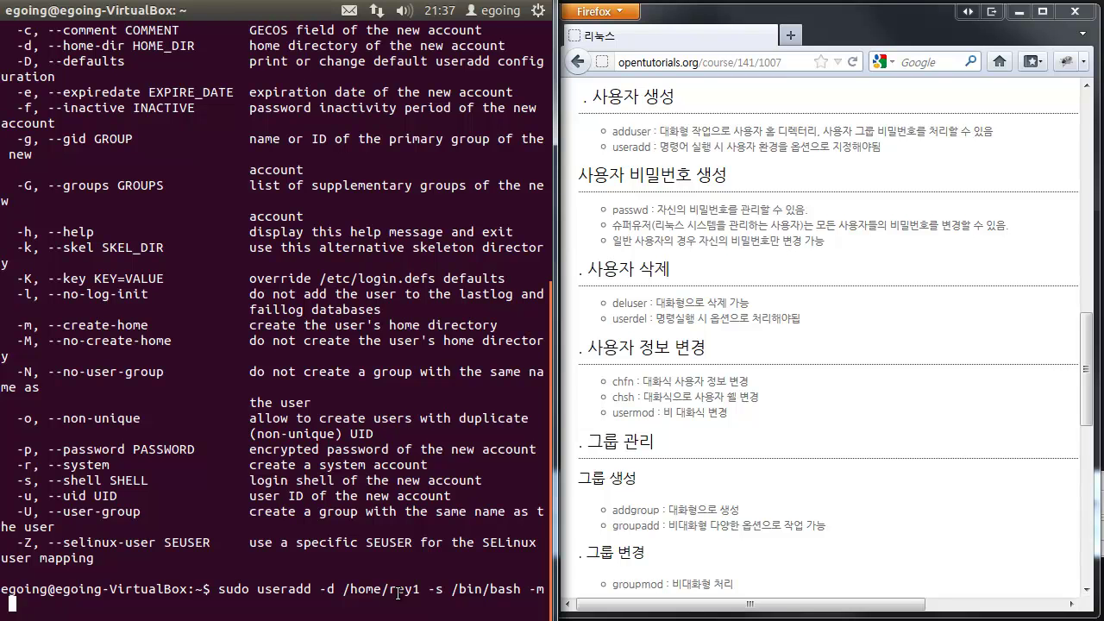
text(rey1)
key(Return)
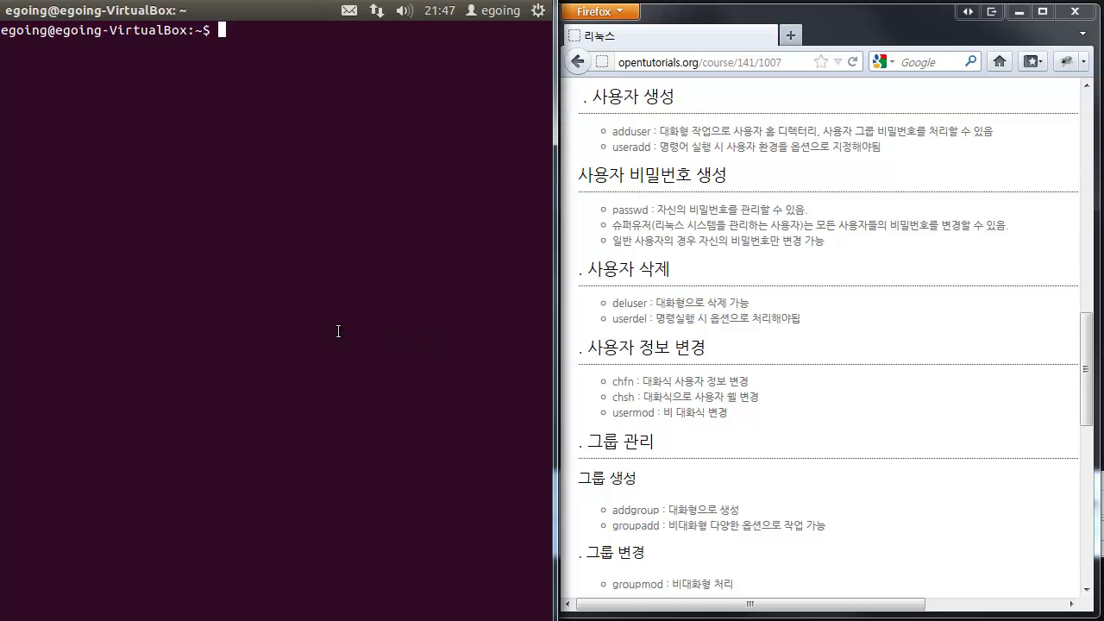
- Exit the terminal and log out of the Unity session through the gear menu
text(exit)
key(Return)
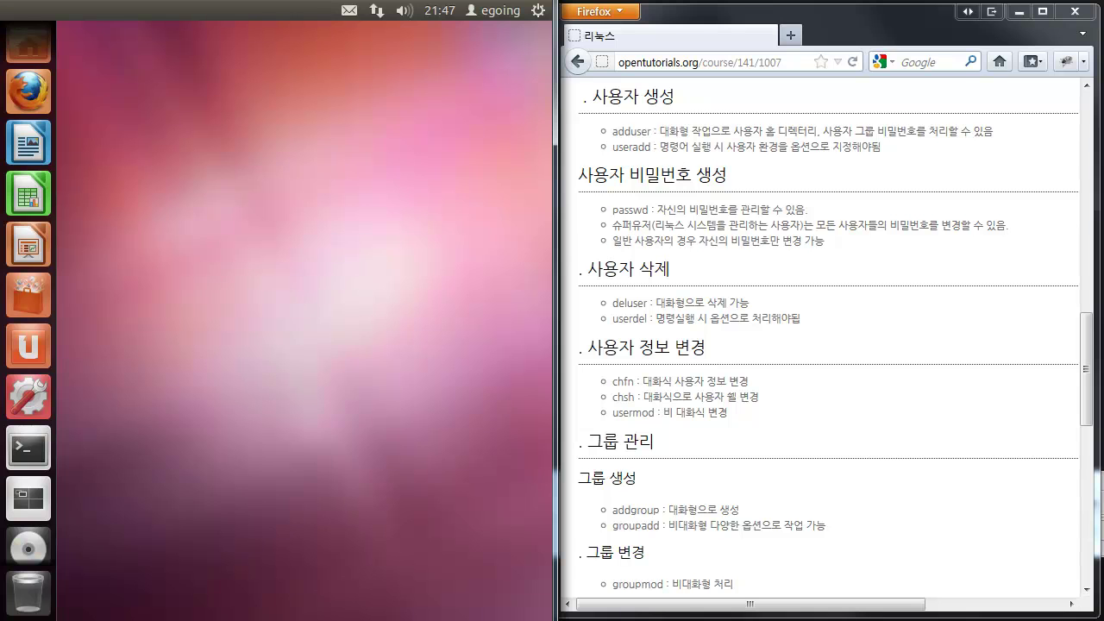
click(537, 11)
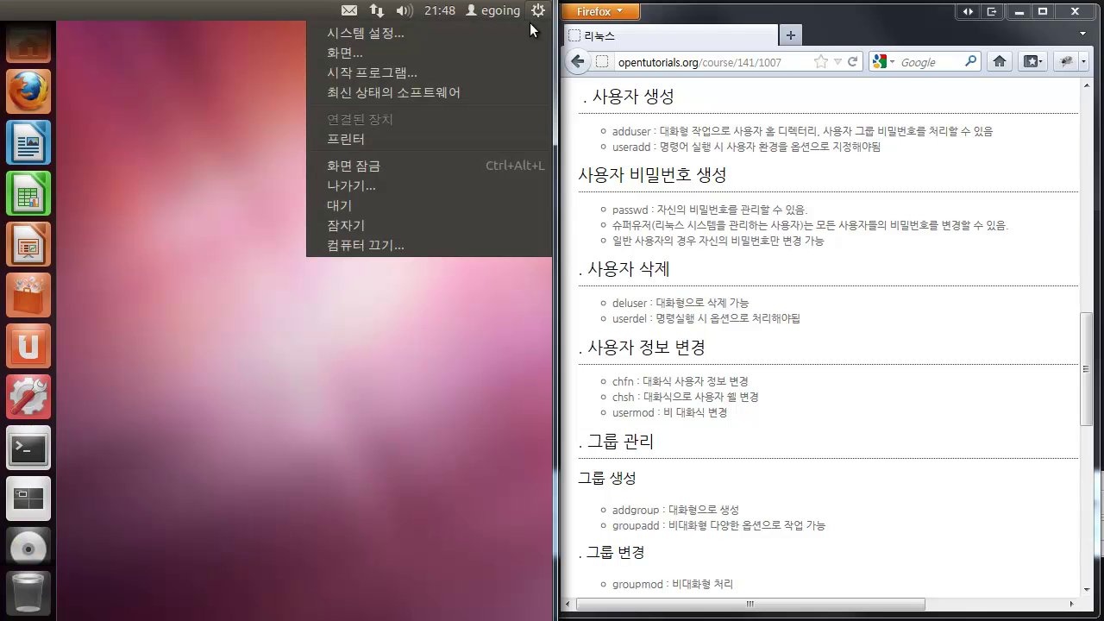
click(473, 187)
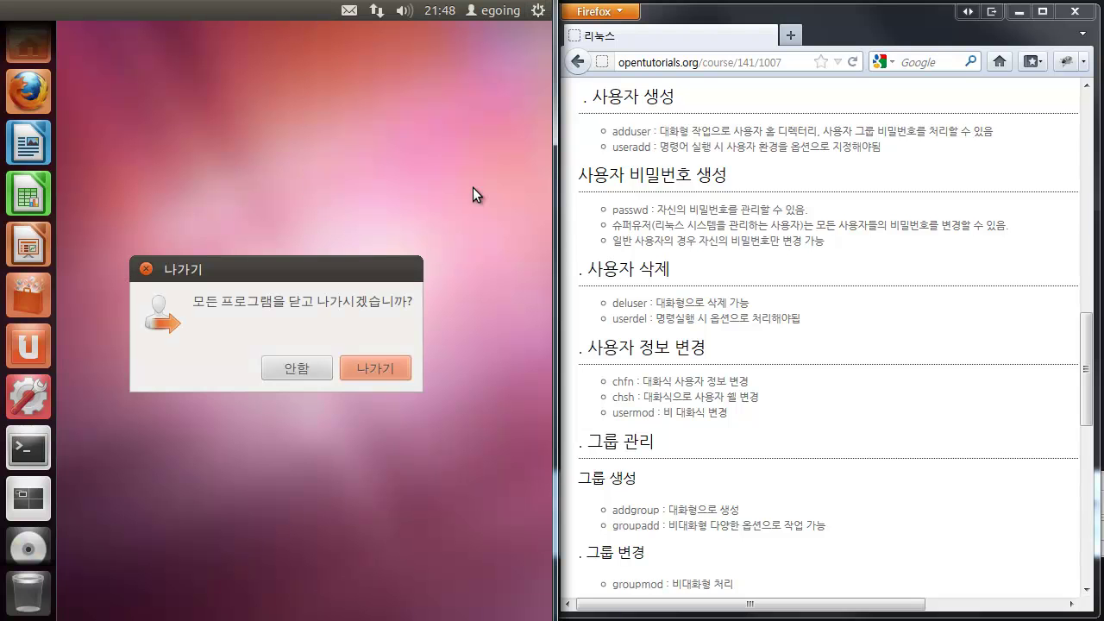
click(394, 376)
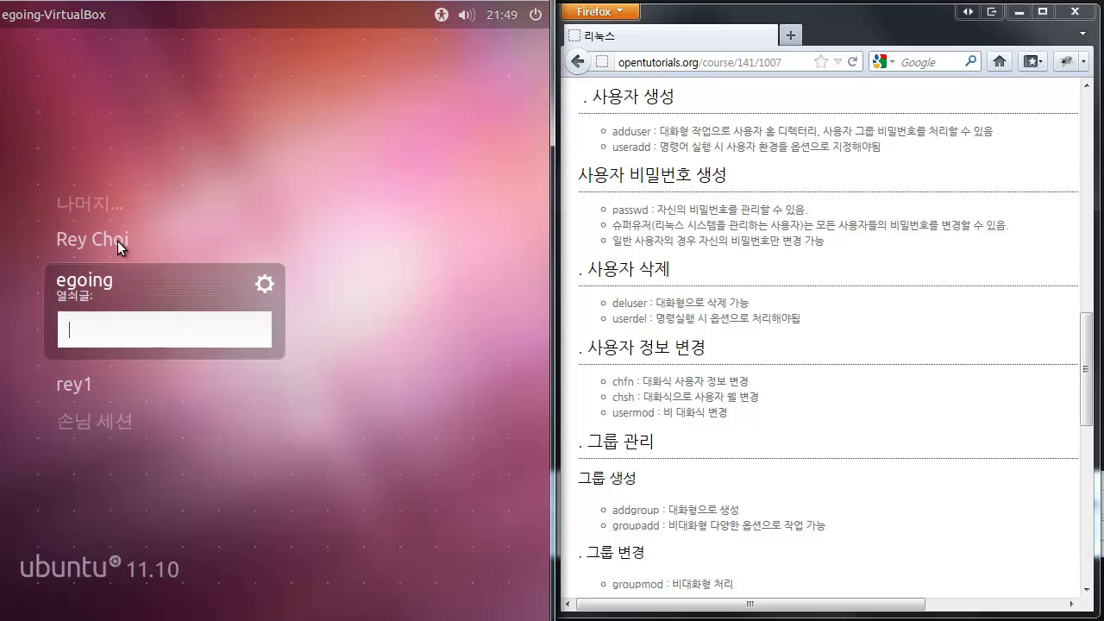
- Log in as the newly created user on the LightDM screen by entering their password
click(116, 241)
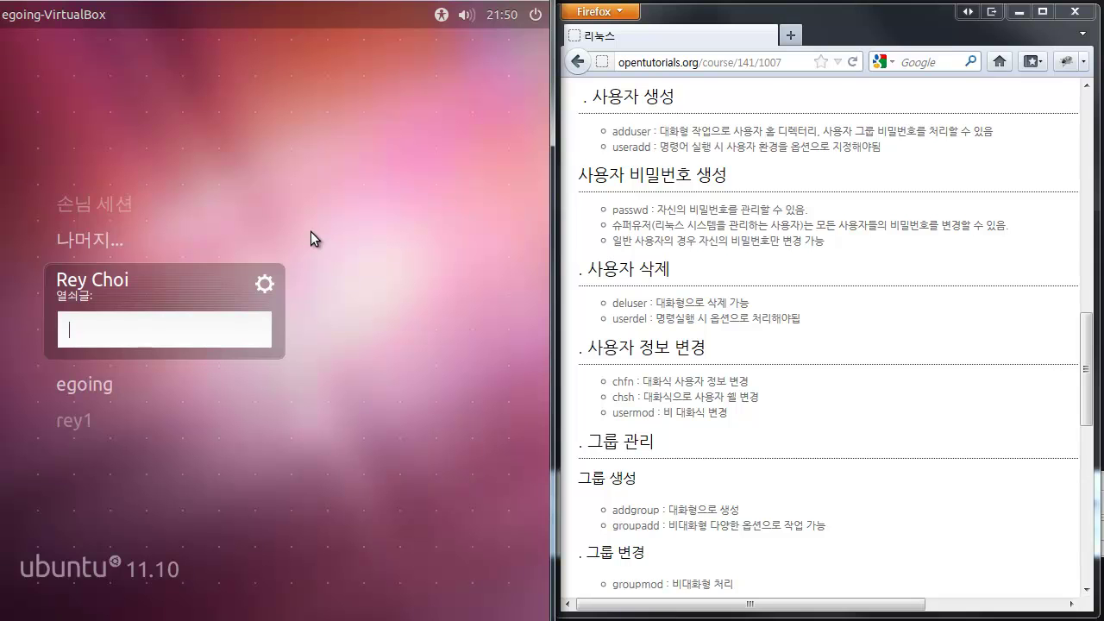
text(********)
key(Return)
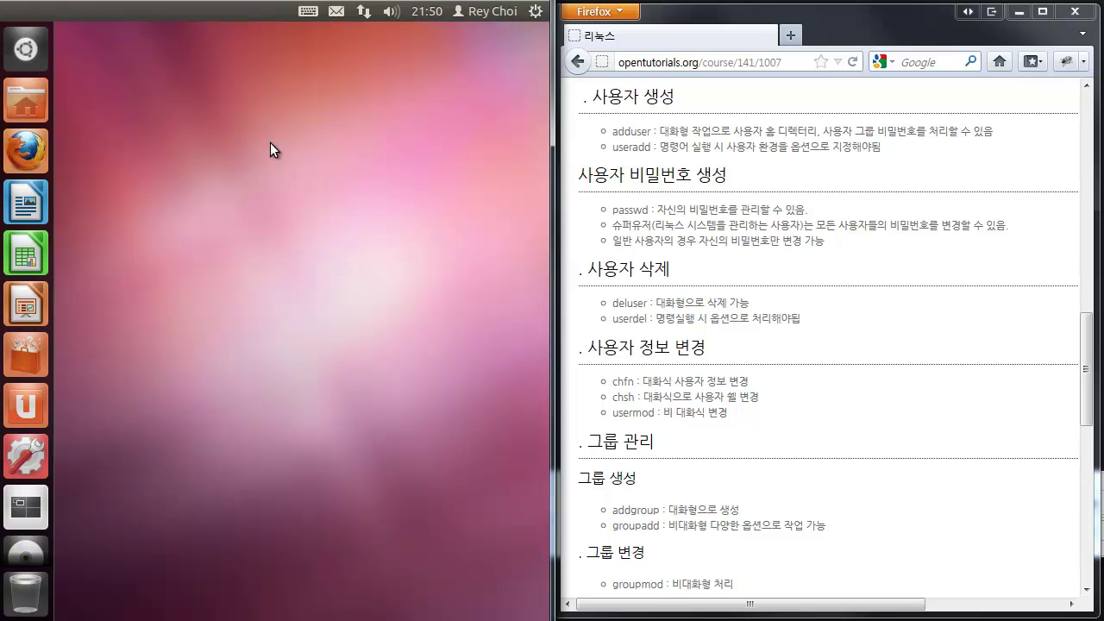
- Open the new user's home folder (내 폴더) in Nautilus from the Unity launcher
click(32, 106)
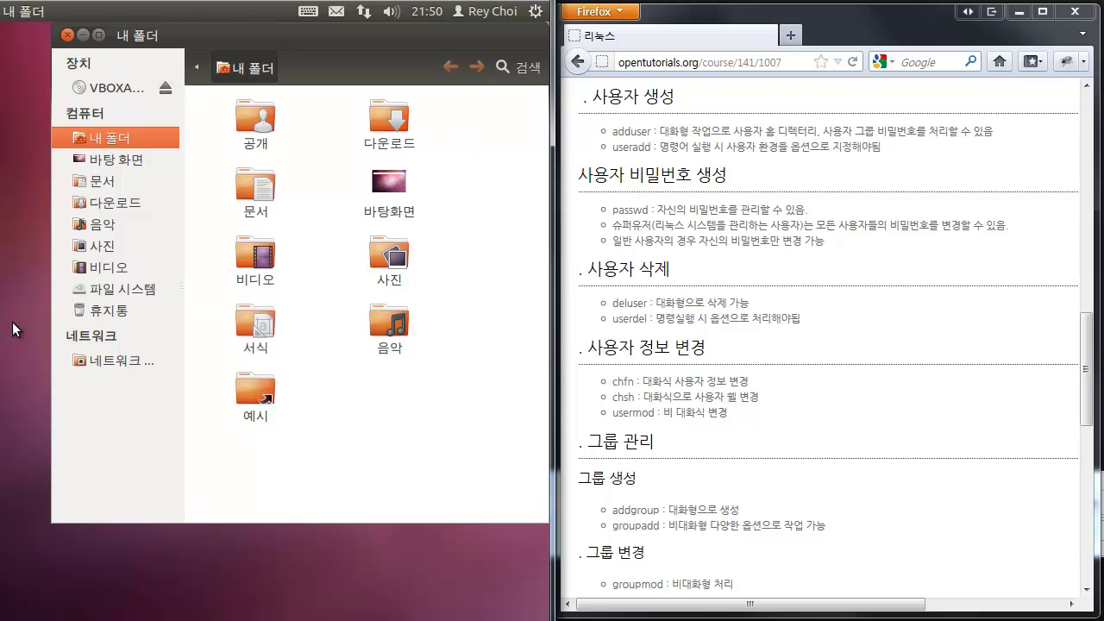
mouse_move(7, 9)
key(super)
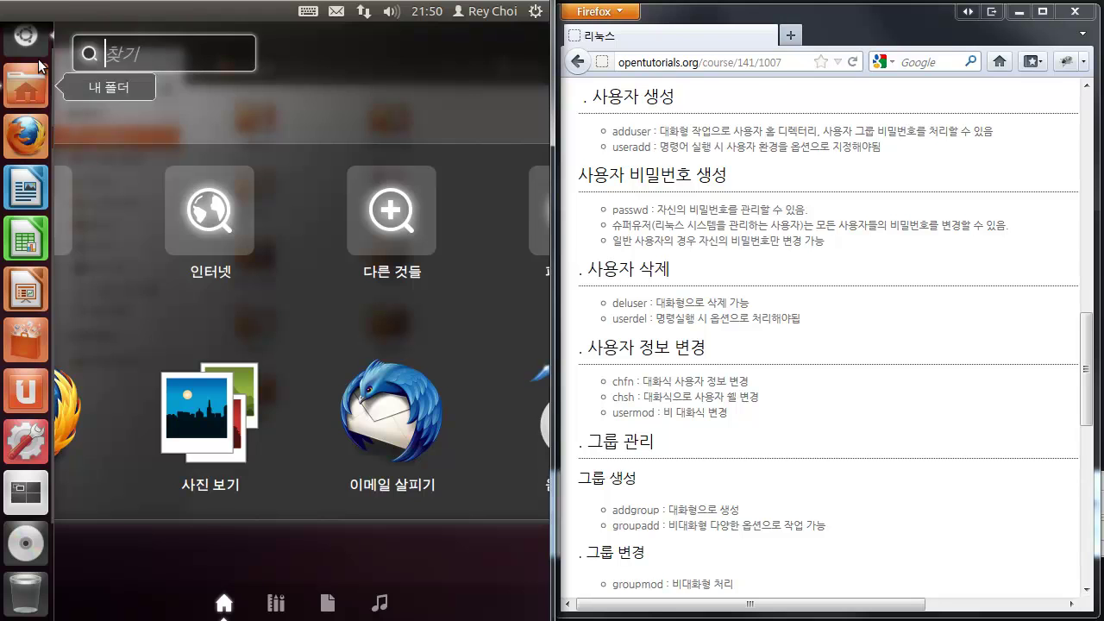
click(26, 86)
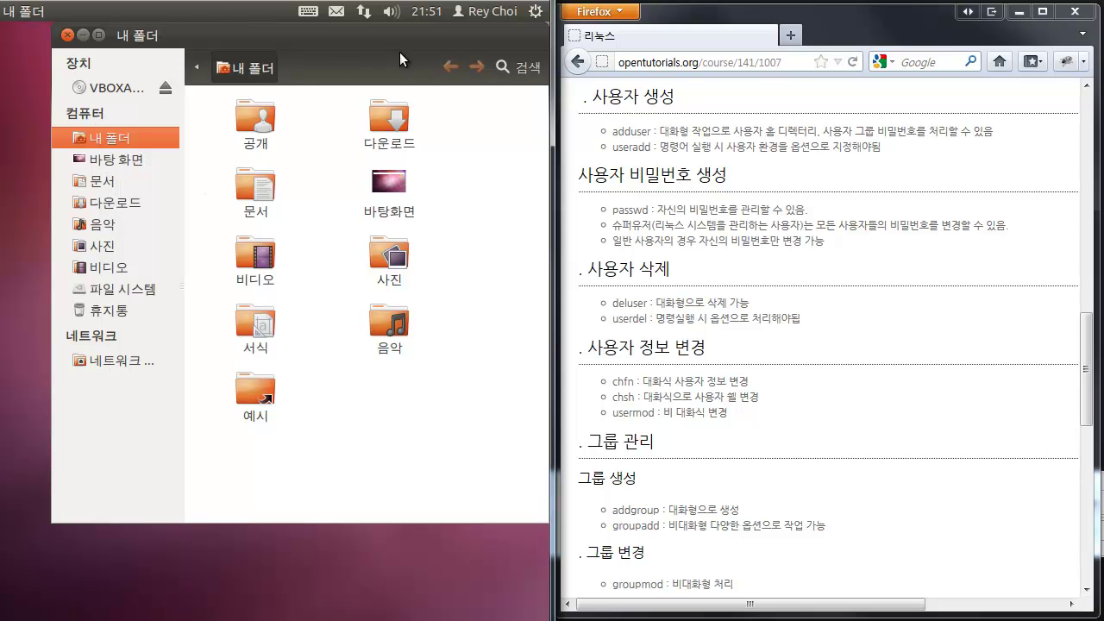
- Navigate up to /home and open the first new user's folder
click(197, 67)
click(196, 67)
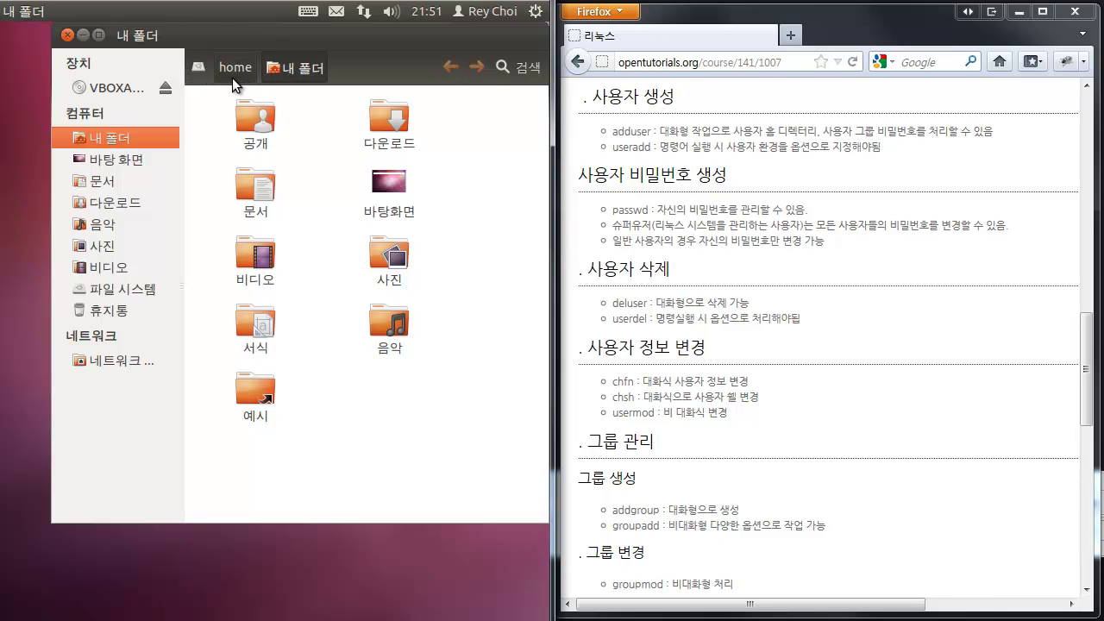
click(232, 77)
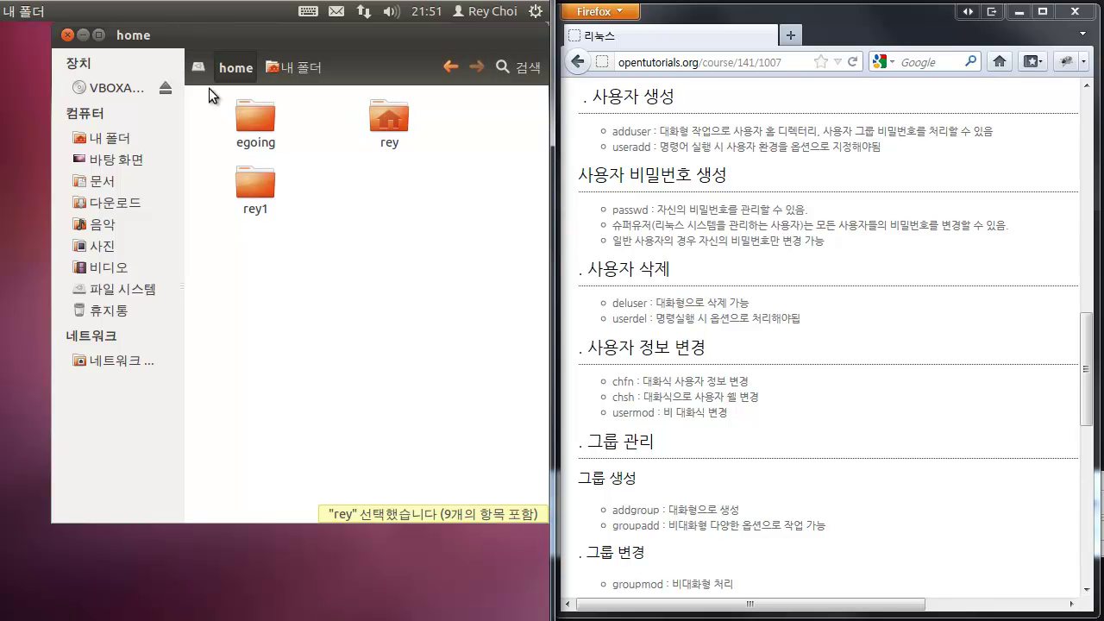
double_click(392, 119)
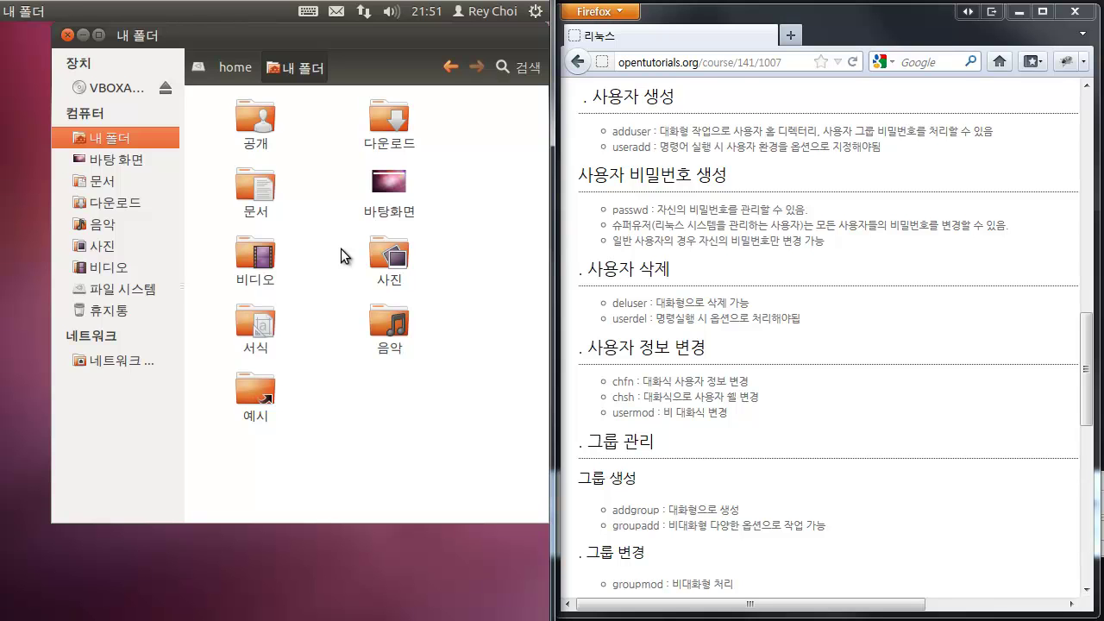
- Inspect the second user's folder, return to /home, then switch to the tty1 console
click(237, 71)
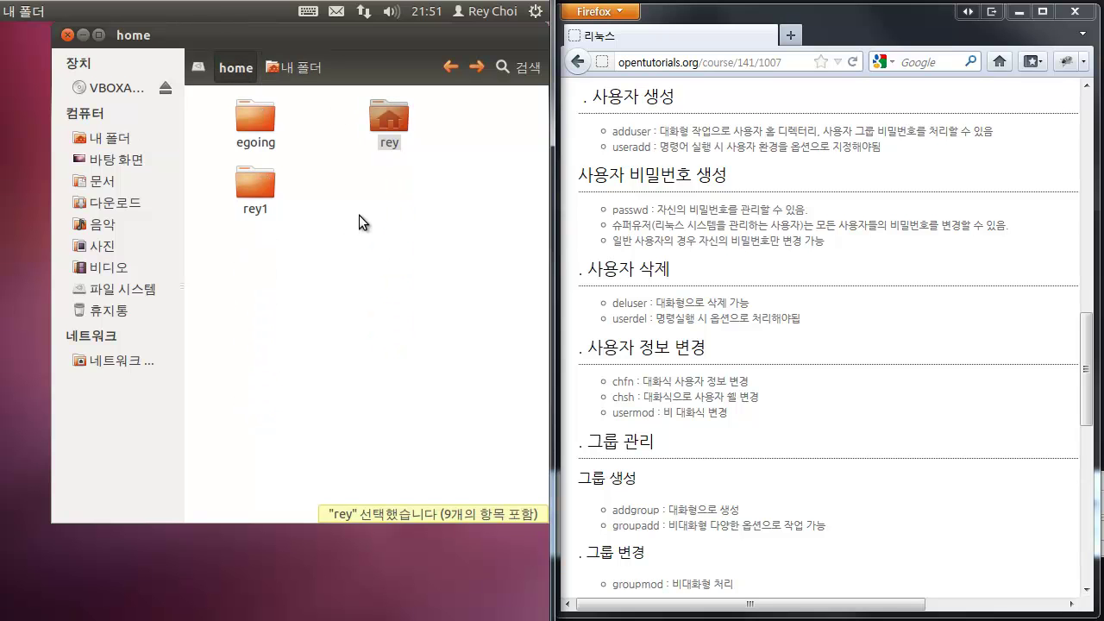
double_click(263, 198)
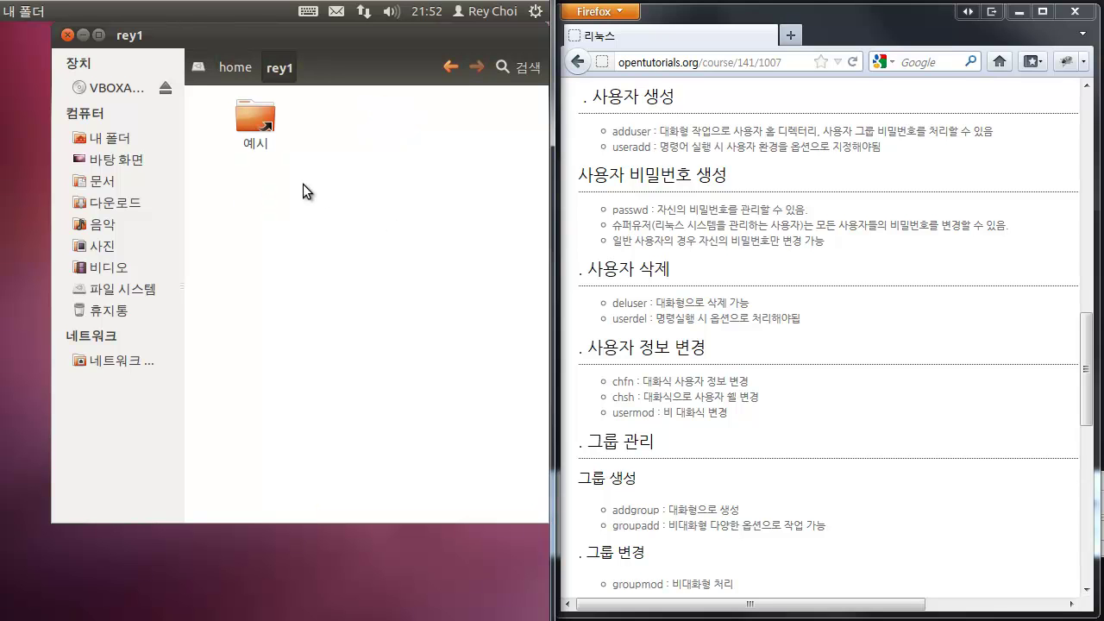
click(234, 71)
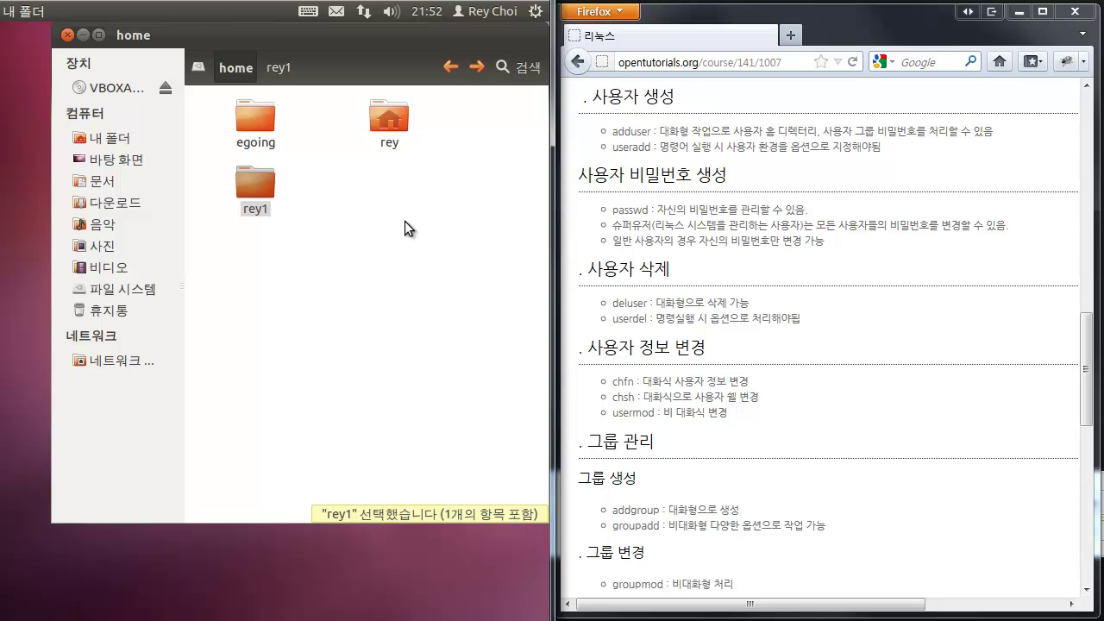
key(ctrl+alt+F1)
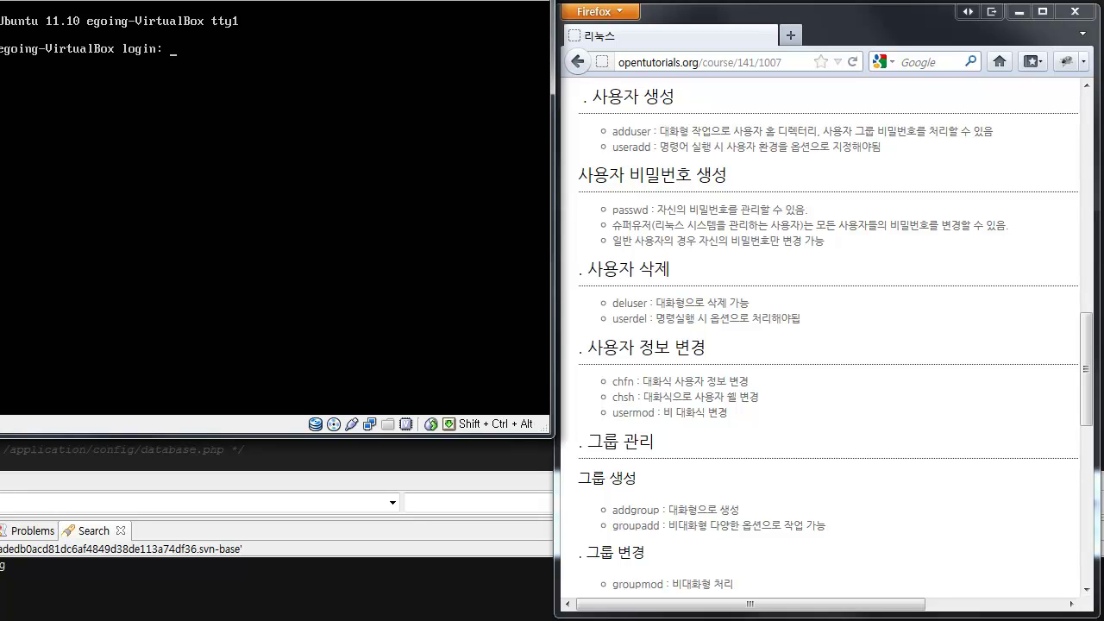
- Enter the first new user's login name at the tty1 prompt to reach the password prompt
text(rey)
key(Return)
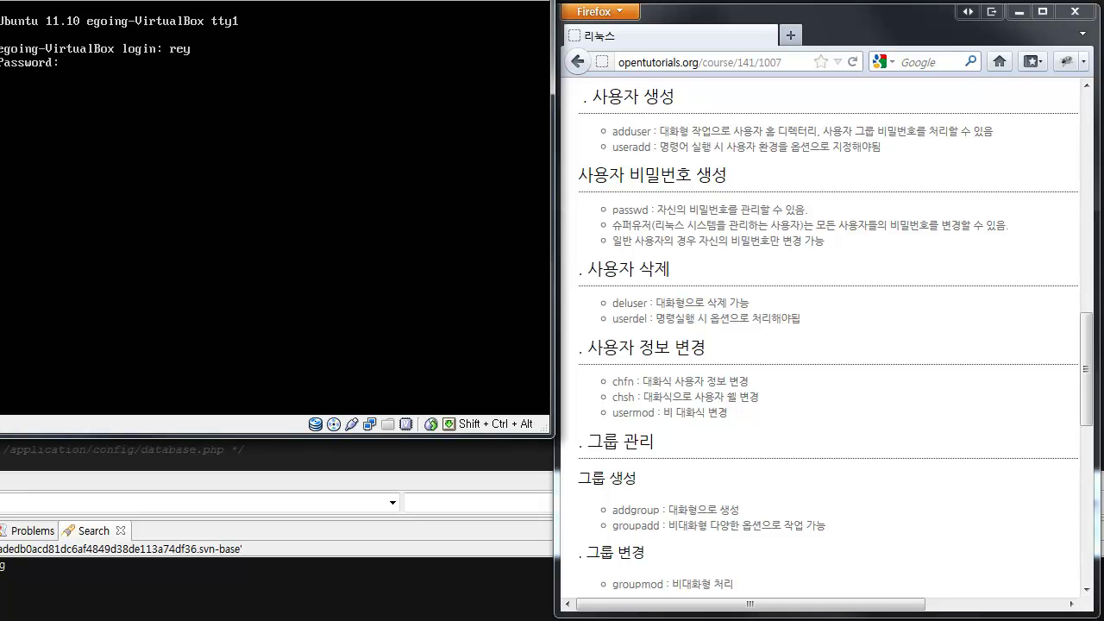